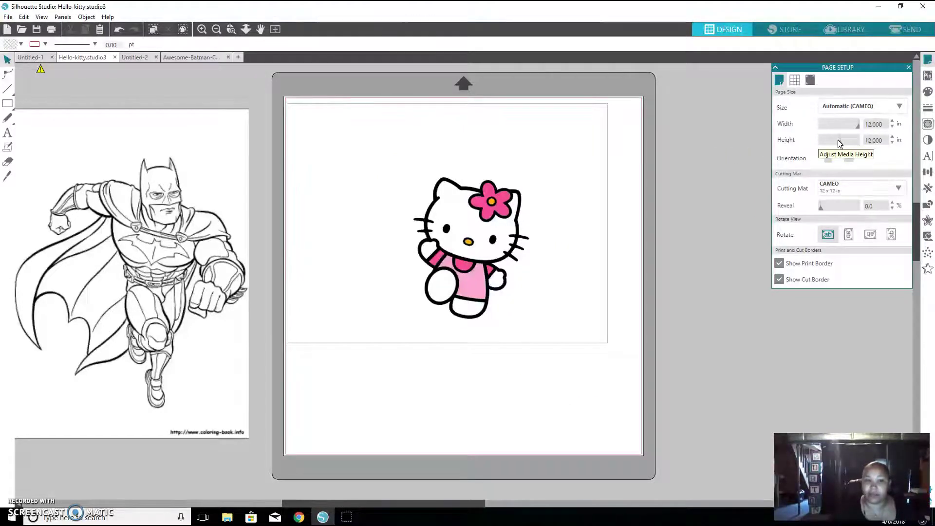
- Clear the cutting mat by moving Batman to its left and Hello Kitty to its right, and close the page setup
left_click(23, 9)
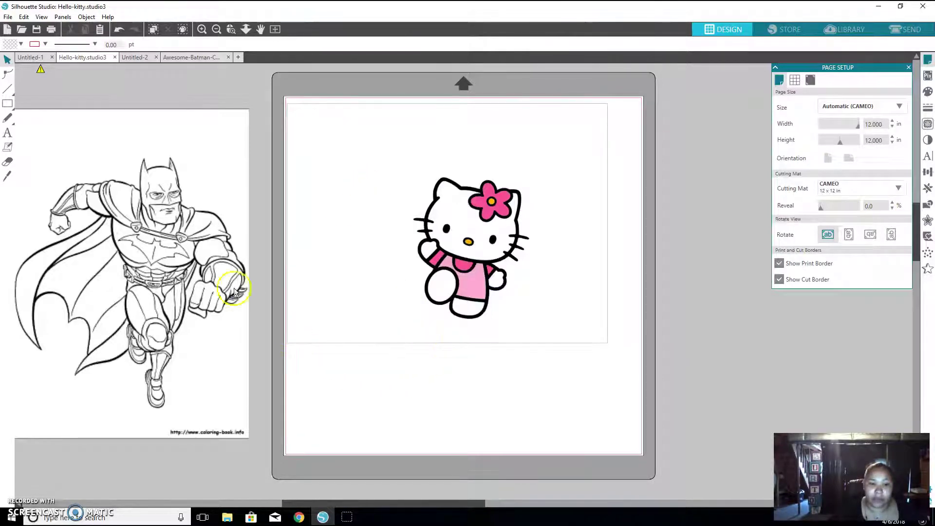
left_click_drag(243, 233, 333, 245)
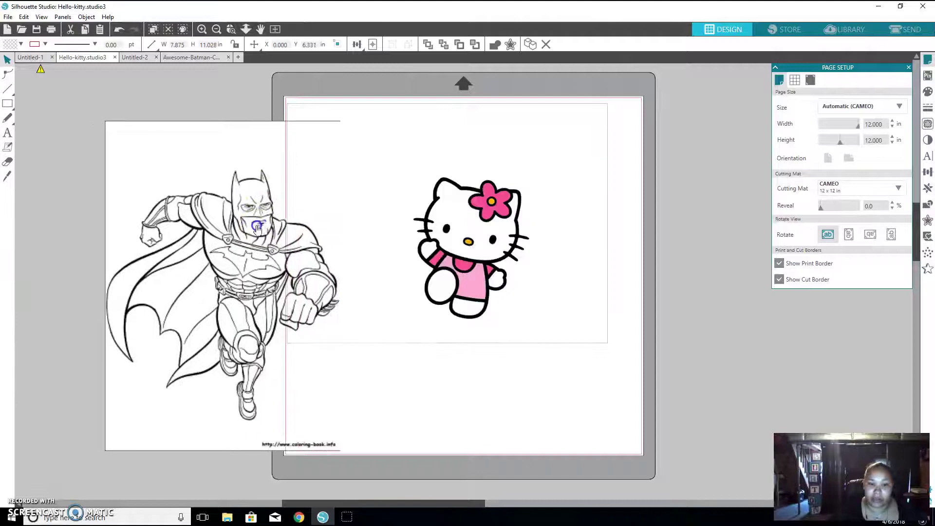
left_click_drag(523, 279, 692, 344)
left_click_drag(632, 291, 761, 306)
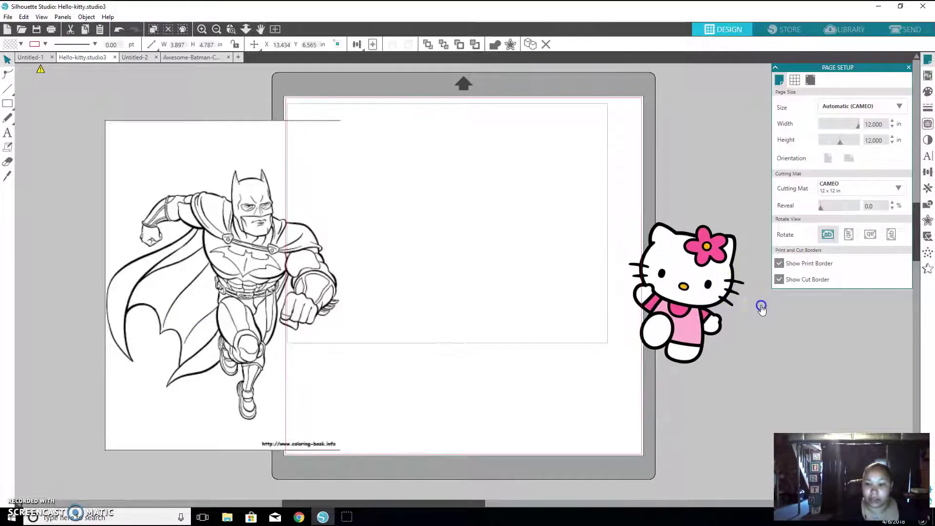
left_click(909, 68)
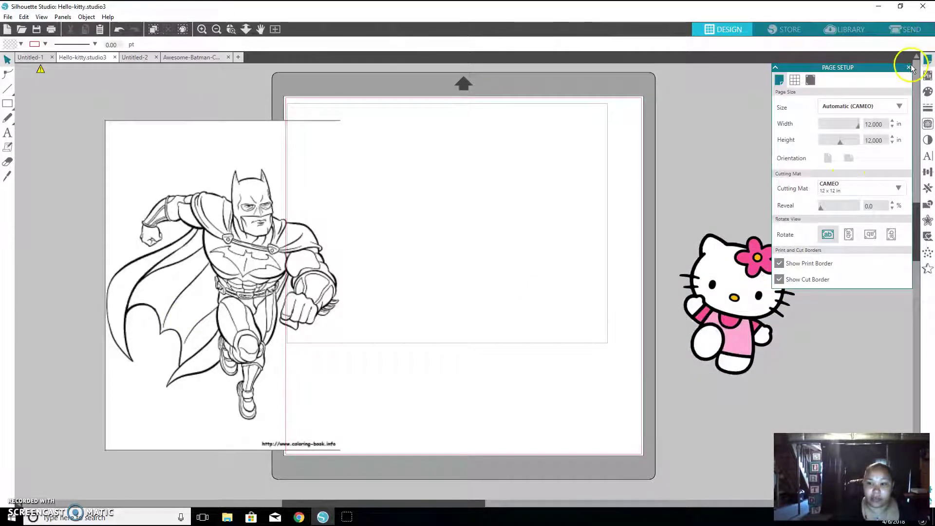
left_click_drag(229, 265, 126, 233)
left_click(745, 342)
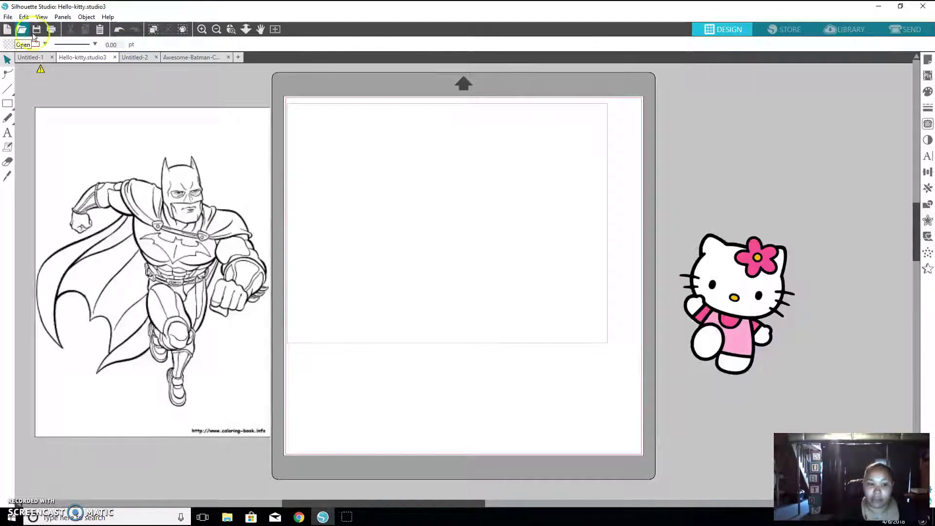
- Switch to Chrome and look through the "batman coloring pages" image results, previewing the Lego Batman coloring page
left_click(299, 517)
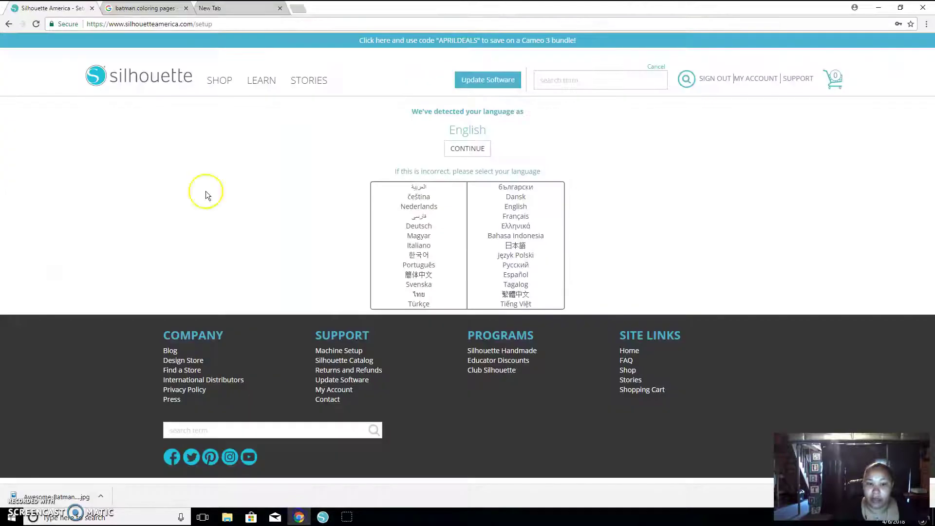
left_click(146, 9)
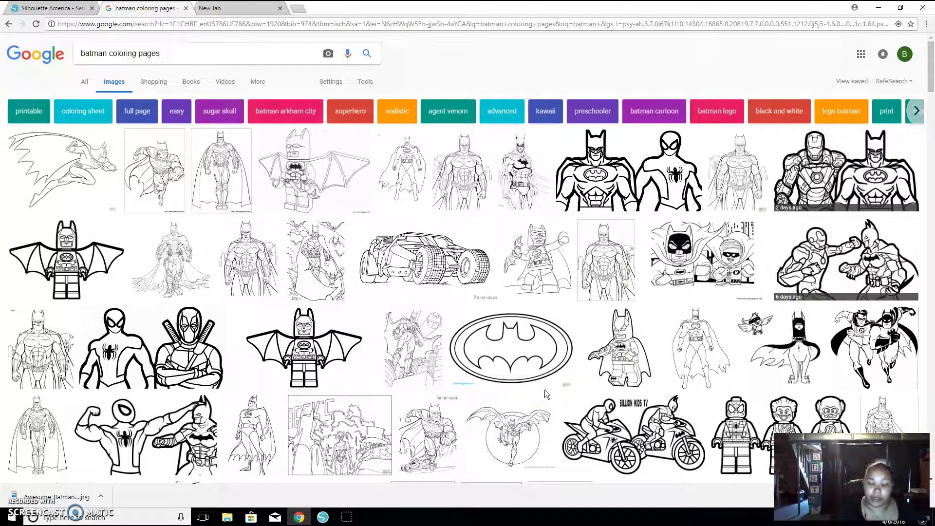
left_click(338, 451)
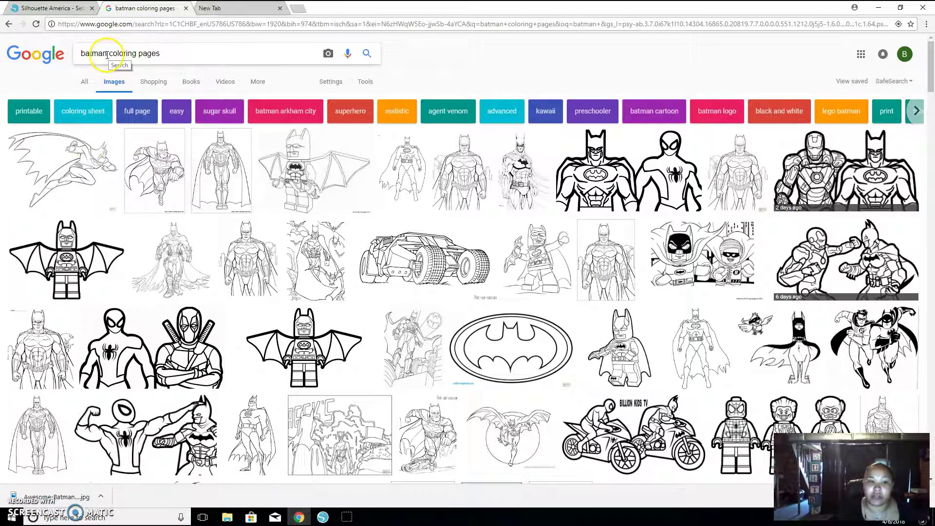
left_click_drag(110, 54, 151, 55)
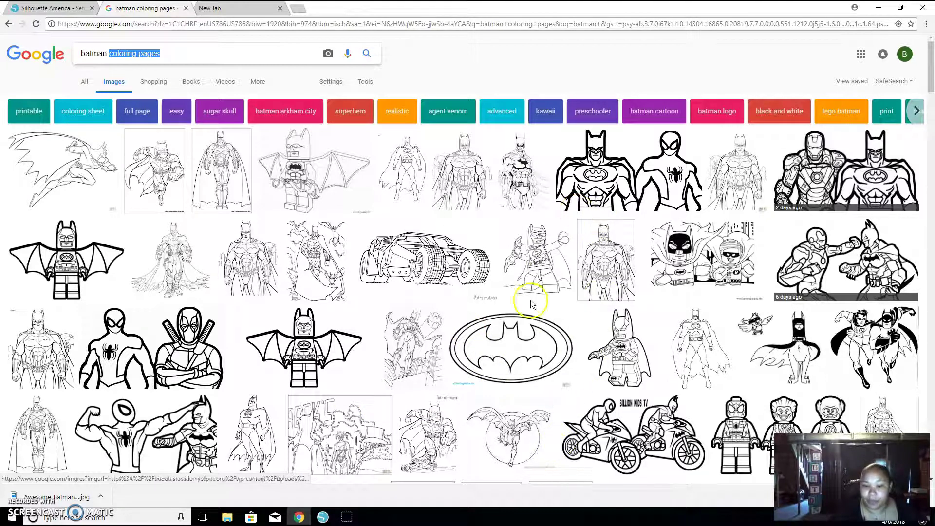
left_click(549, 269)
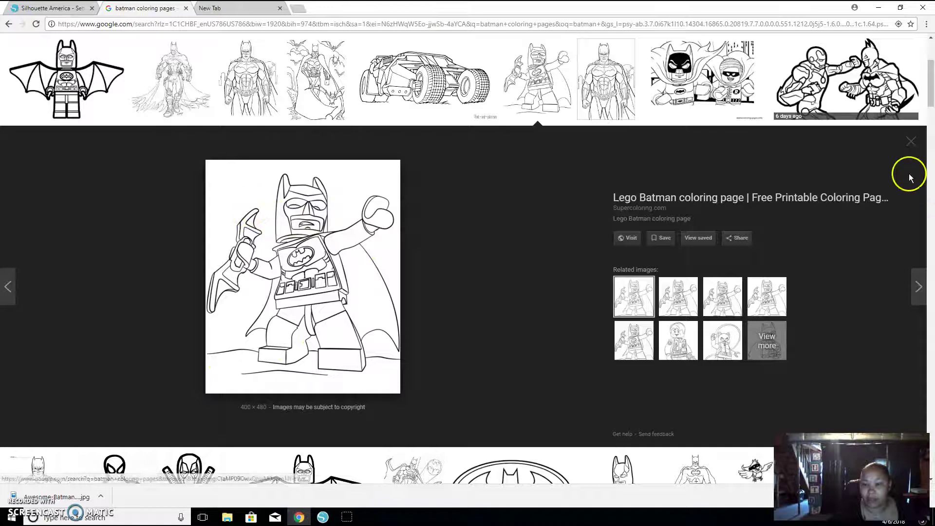
left_click(911, 142)
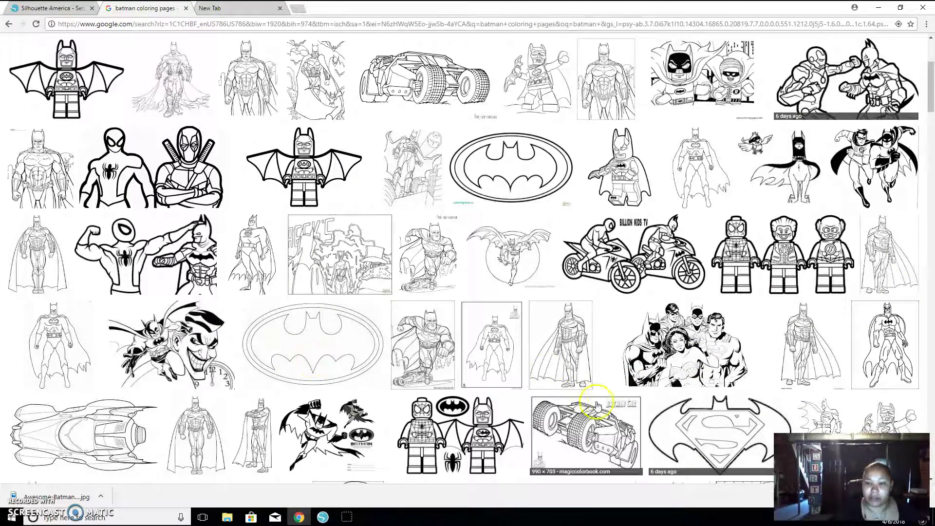
- Switch back to Silhouette Studio and shift Hello Kitty and Batman slightly higher beside the mat
left_click(321, 517)
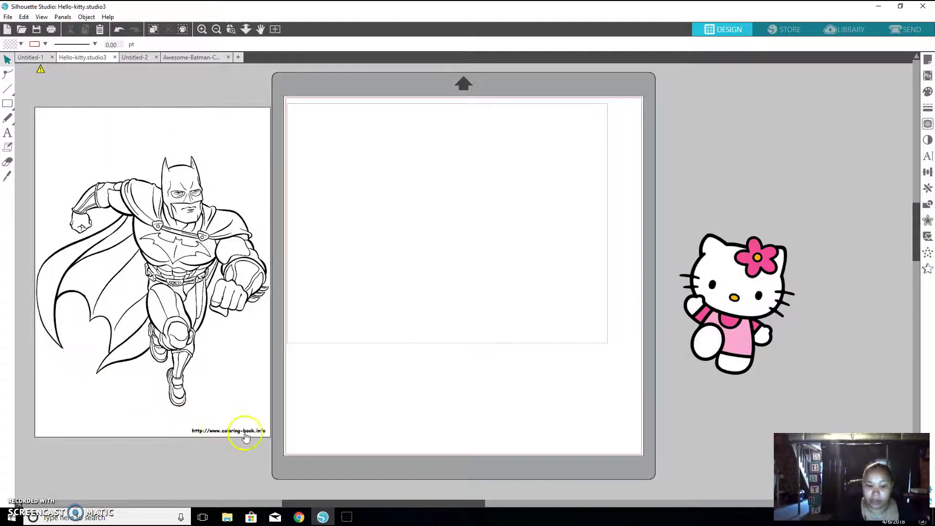
left_click_drag(754, 293, 770, 220)
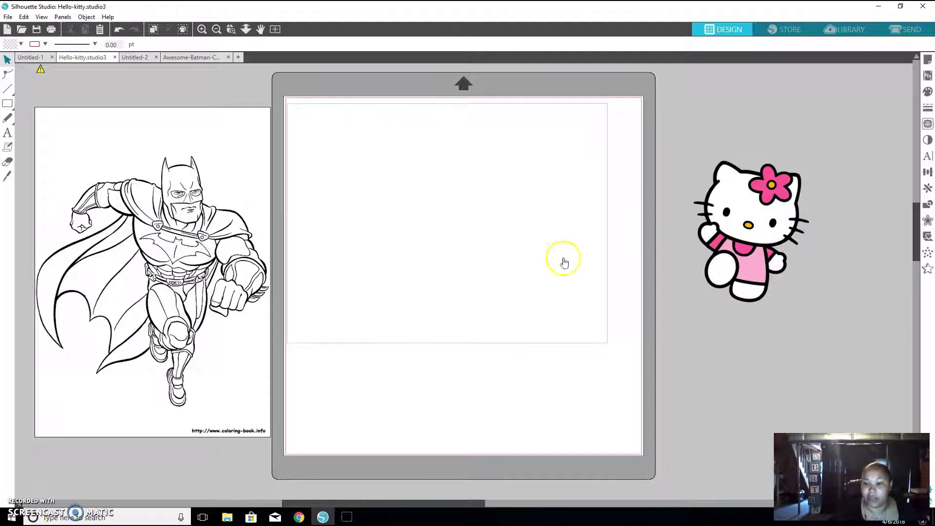
left_click_drag(202, 238, 189, 210)
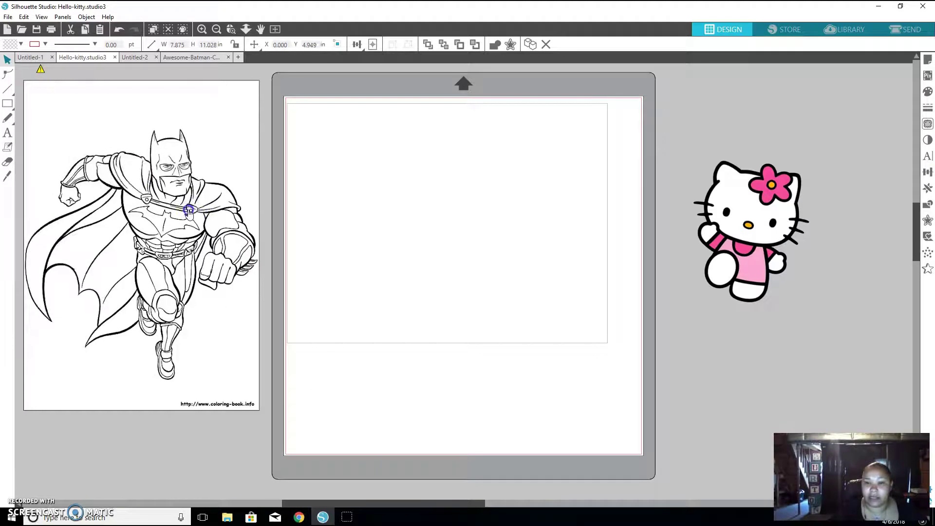
left_click(783, 292)
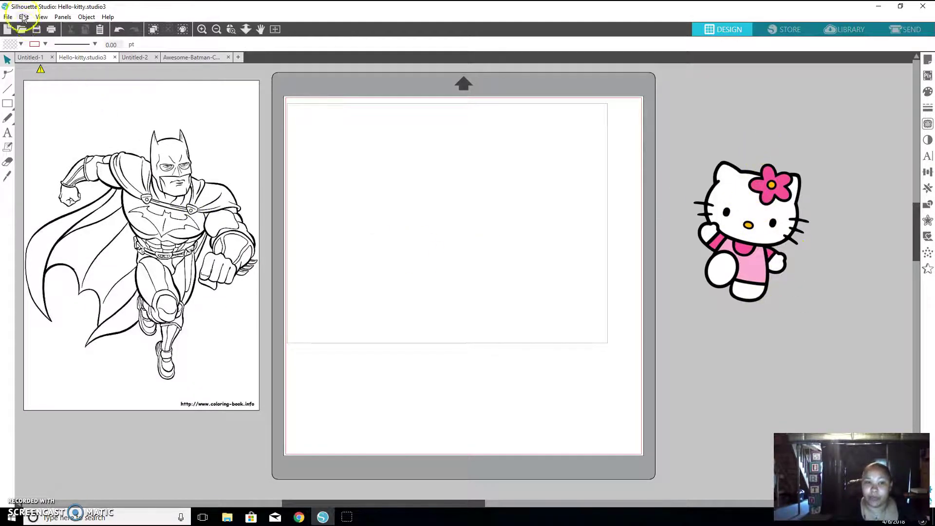
- Move Hello Kitty onto the mat as a trial and return it to the empty area right of the mat
left_click_drag(763, 216, 454, 216)
left_click(485, 312)
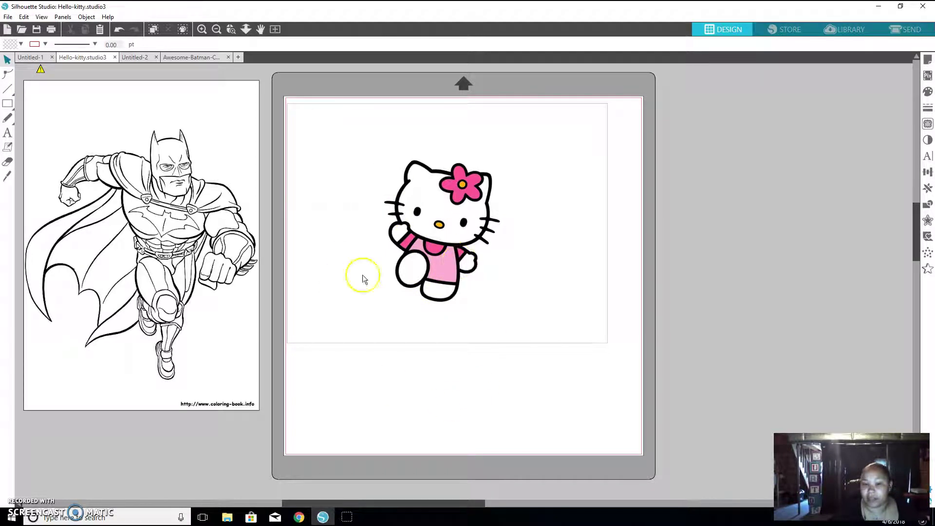
left_click(453, 239)
left_click_drag(453, 240, 784, 253)
left_click(315, 247)
left_click(166, 149)
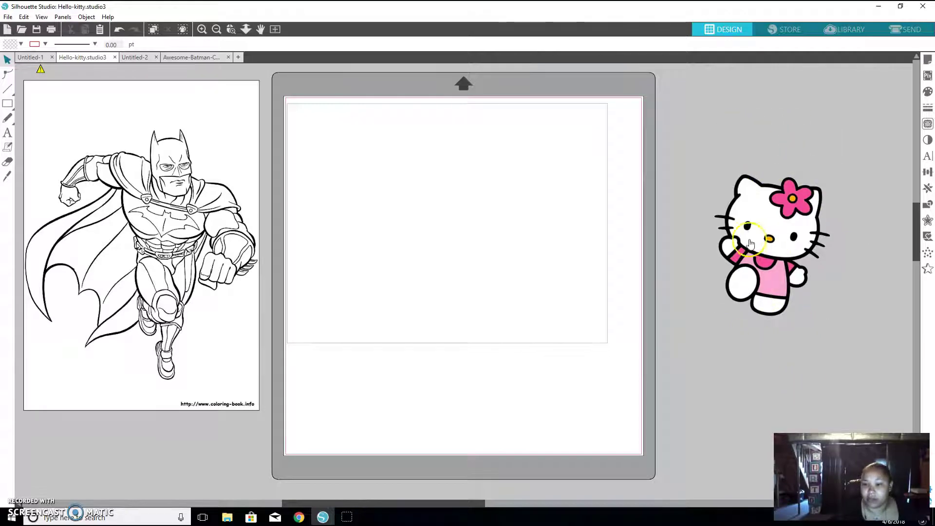
left_click_drag(768, 236, 786, 212)
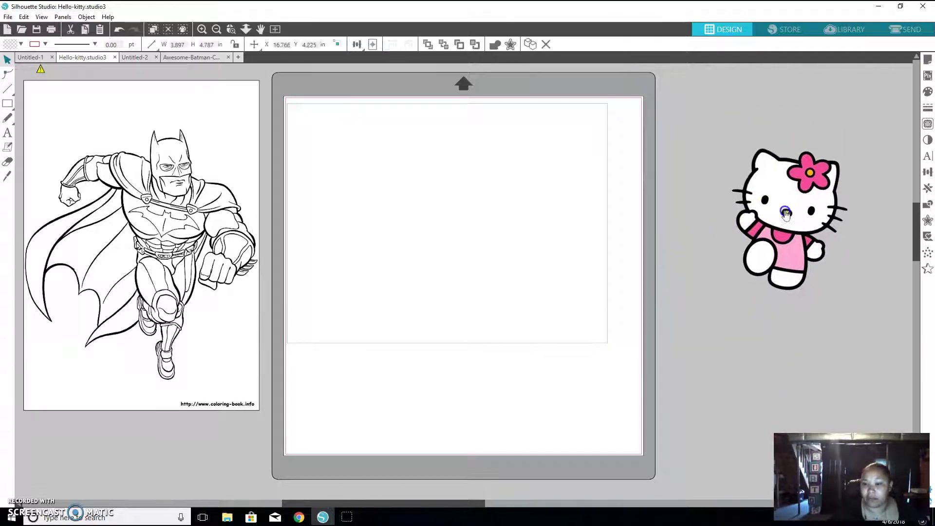
- Try Batman on the mat, return it to the mat's left side, and check the send preview with the mat empty
left_click_drag(220, 258, 528, 271)
left_click(342, 138)
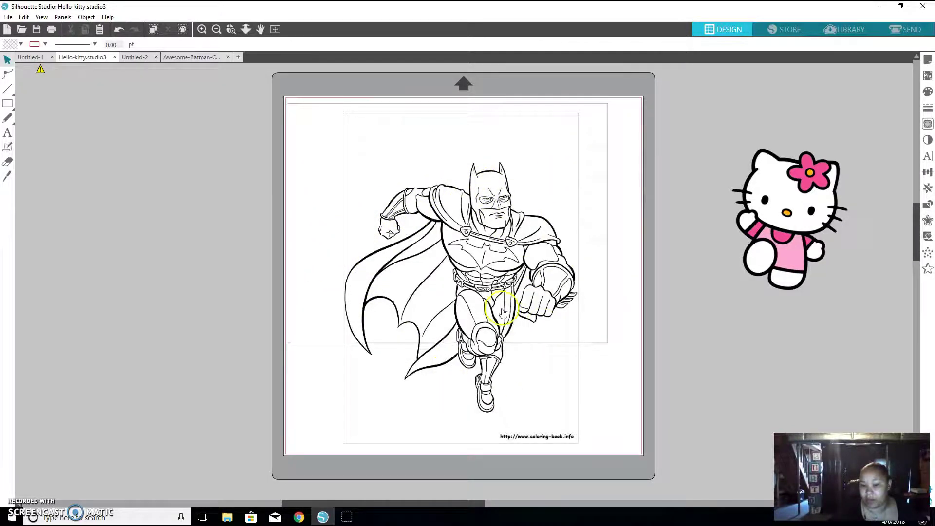
left_click_drag(427, 293, 190, 286)
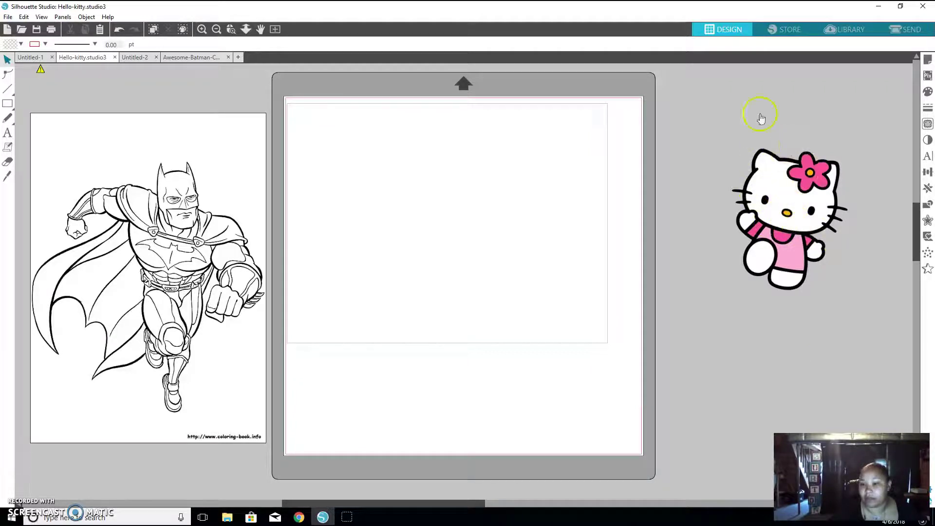
left_click(907, 30)
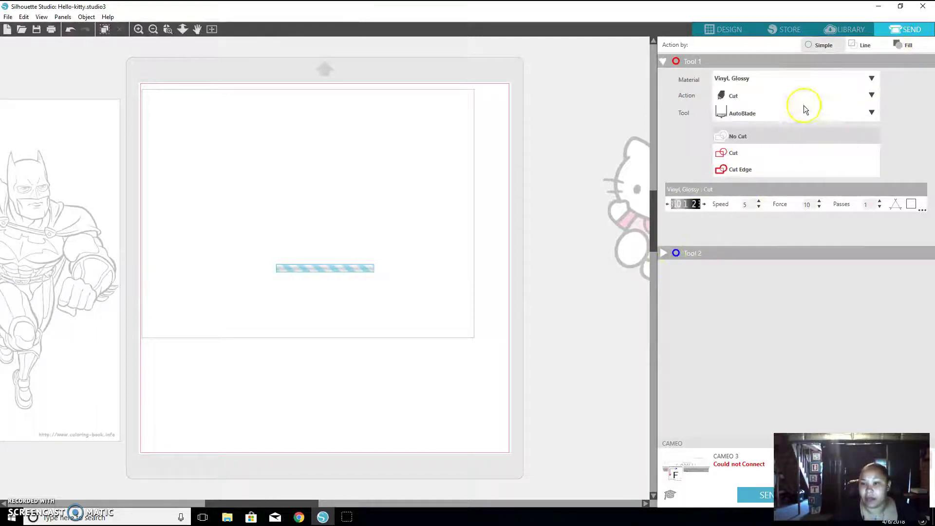
left_click(728, 30)
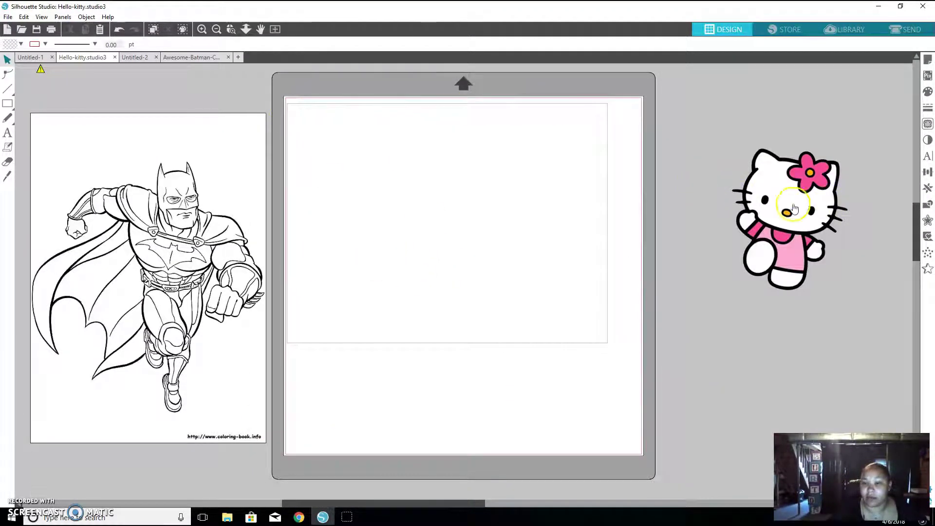
- Place Hello Kitty on the mat and set its cut style to Cut in the send setup
left_click_drag(681, 229, 494, 232)
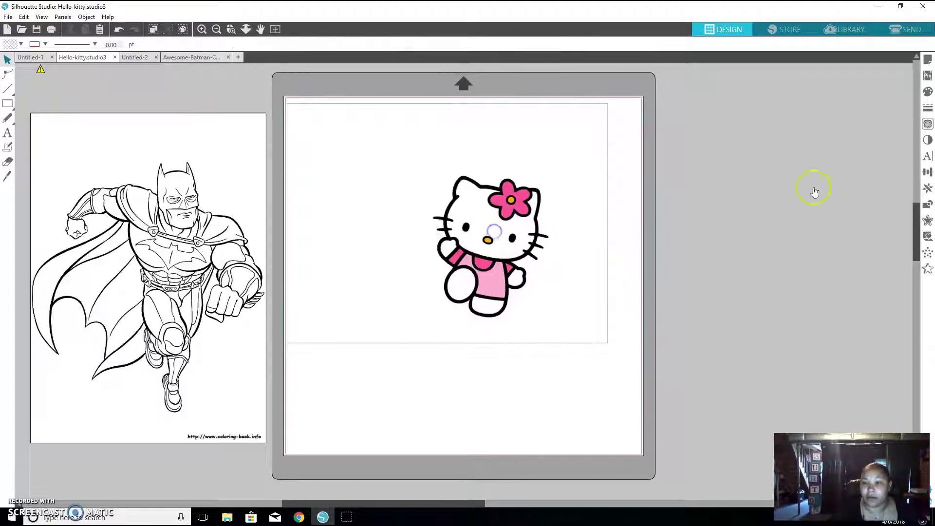
left_click(905, 30)
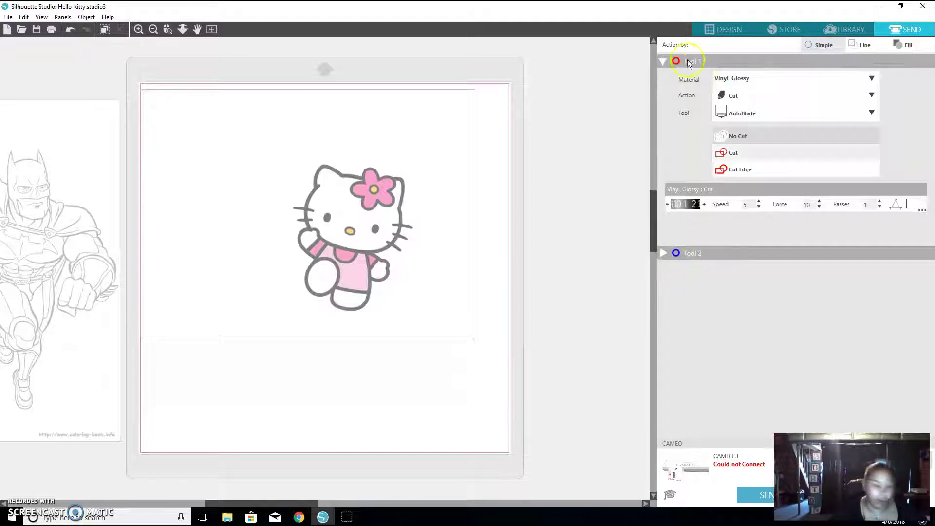
left_click(736, 155)
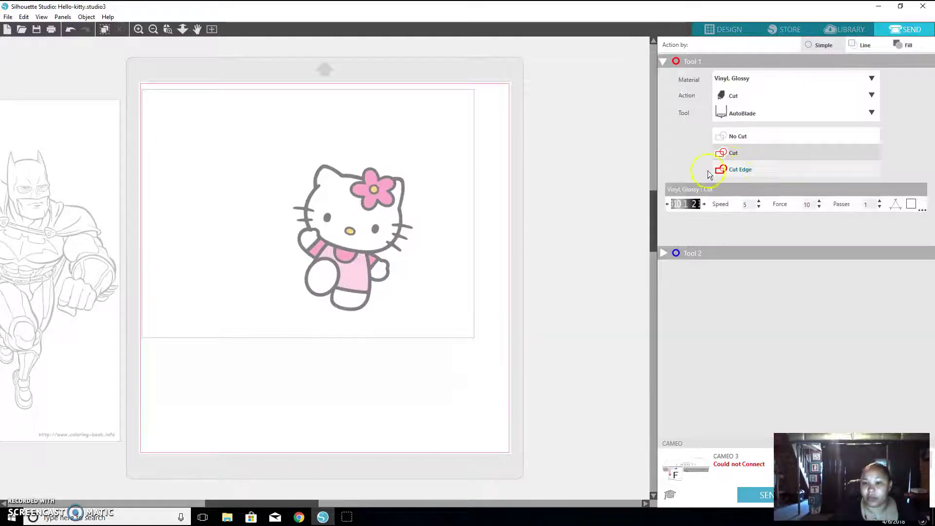
left_click(359, 210)
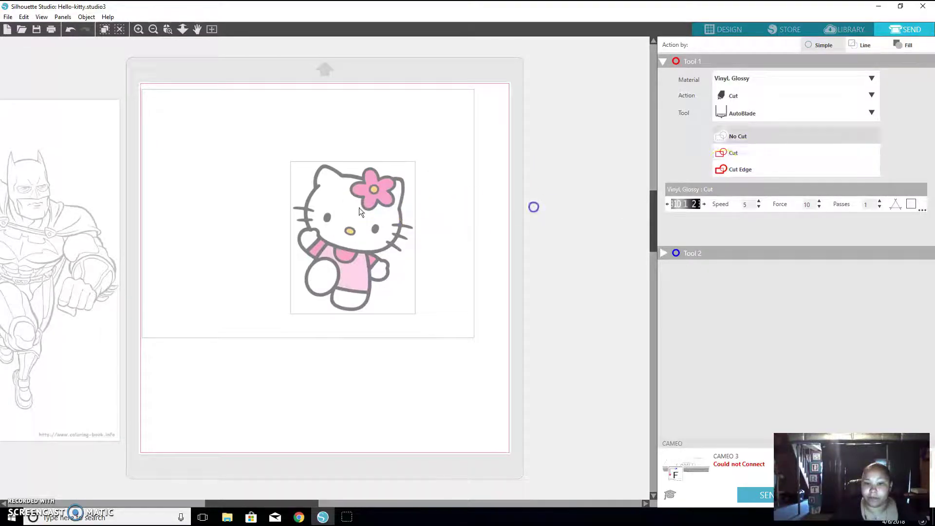
left_click(754, 156)
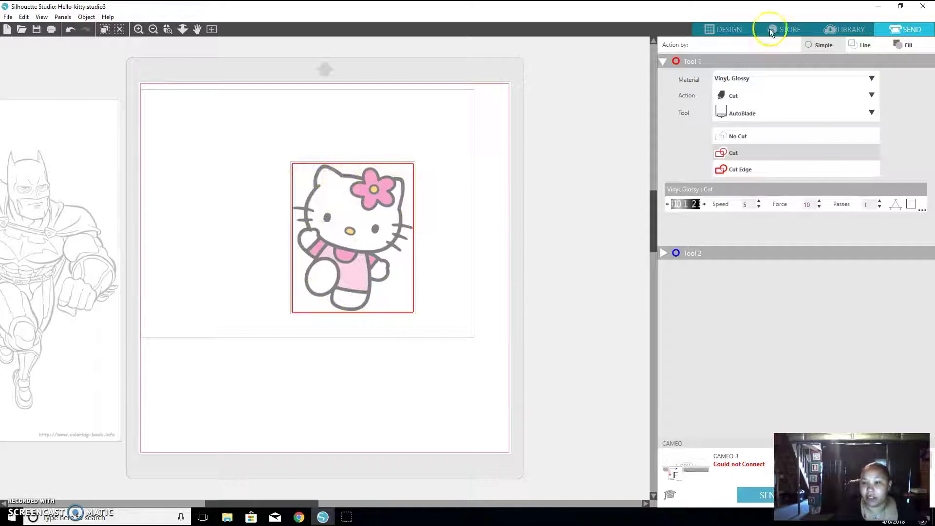
- Return to the design view, move Hello Kitty off the mat, and try a trace area about 5 × 6.2 in around it before discarding the area
left_click(723, 28)
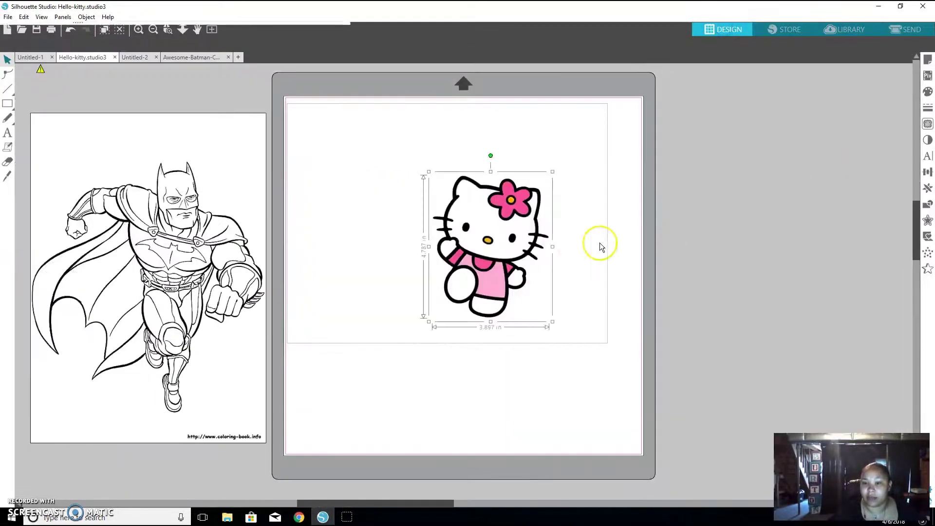
left_click_drag(500, 234, 782, 217)
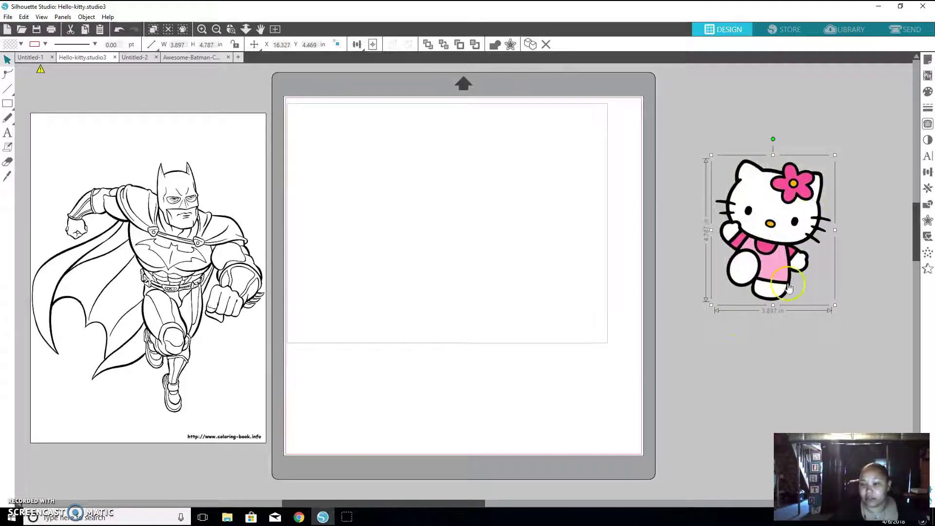
left_click(928, 125)
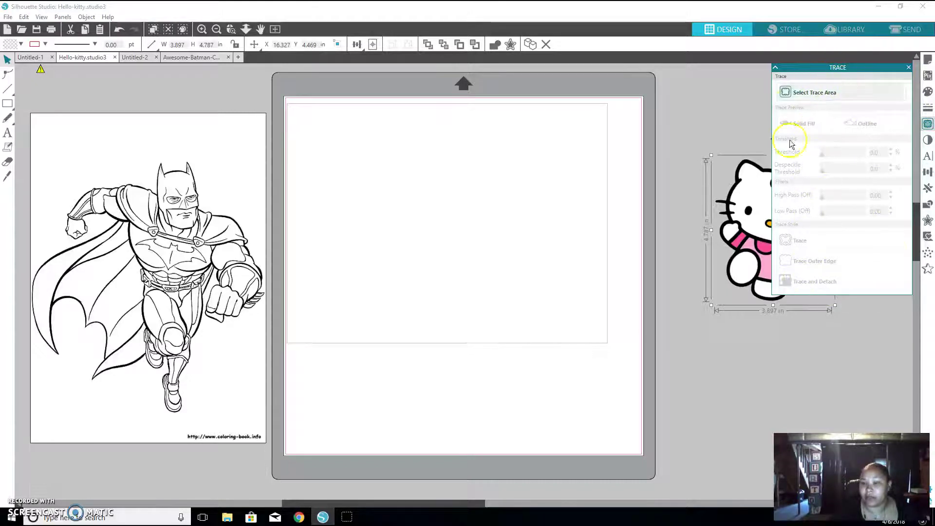
left_click(829, 93)
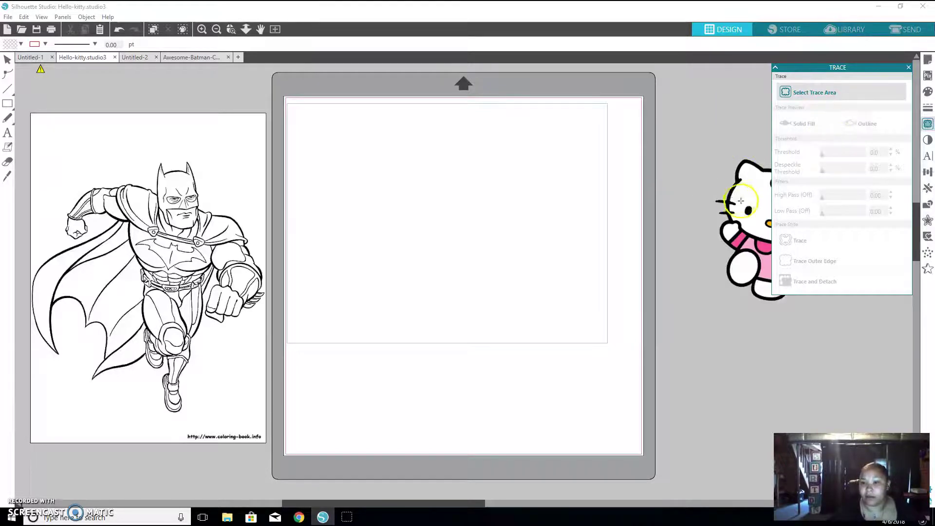
left_click(909, 70)
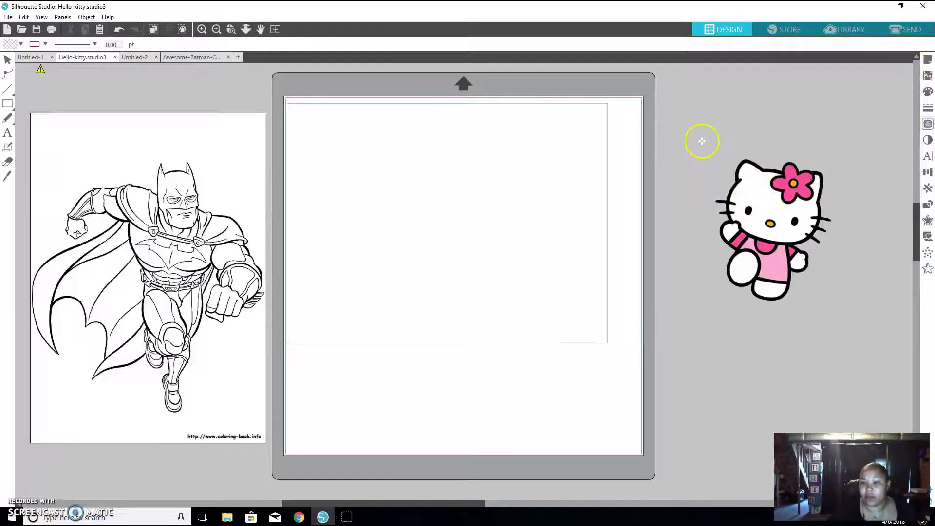
left_click_drag(688, 128, 841, 315)
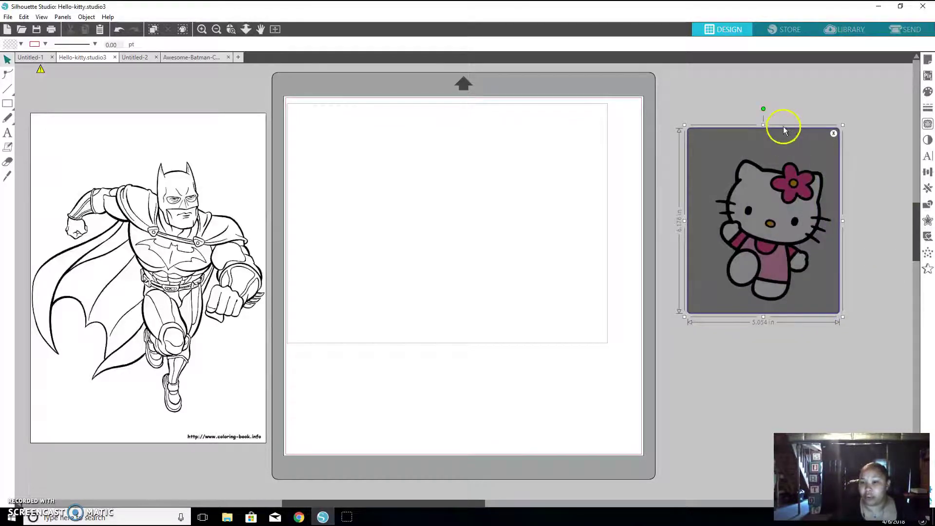
left_click_drag(783, 141, 669, 145)
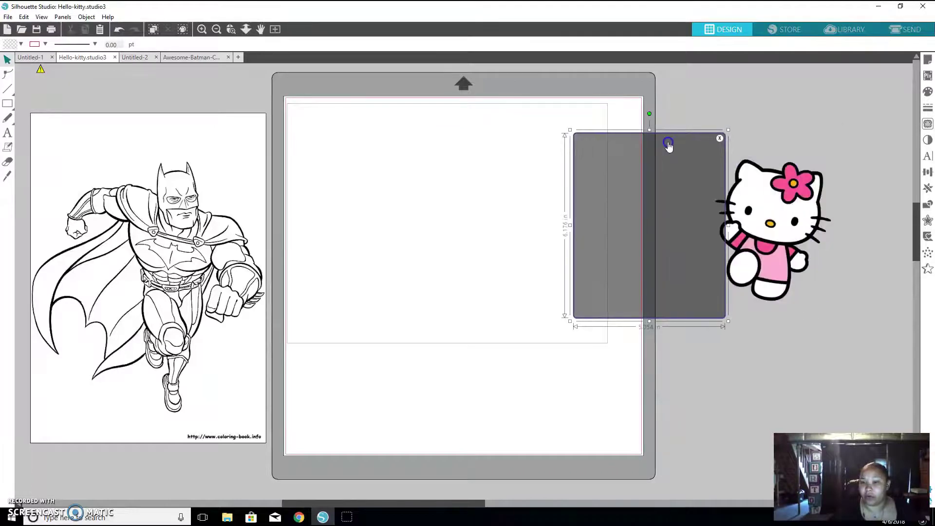
left_click(719, 141)
- Move Hello Kitty onto the mat and define a trace area about 5.2 × 6.5 in around it
left_click_drag(754, 211, 466, 205)
left_click(928, 124)
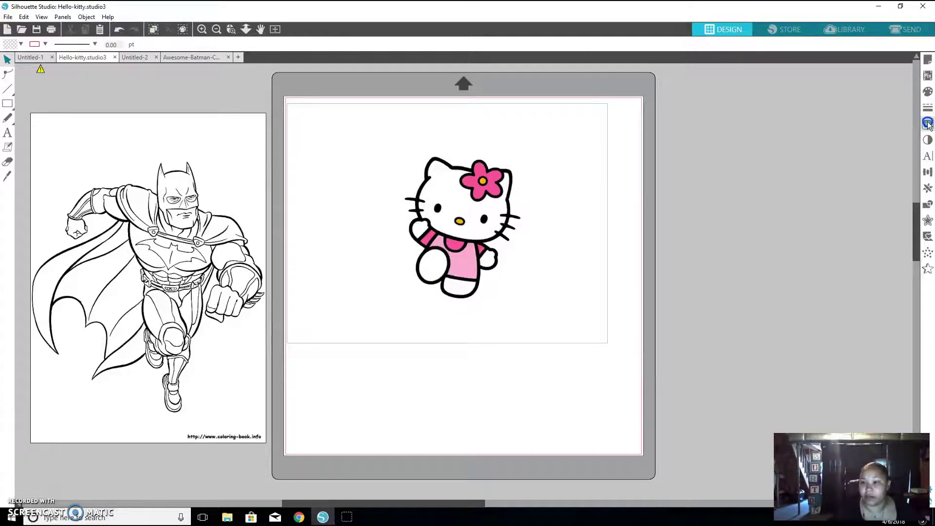
left_click(822, 92)
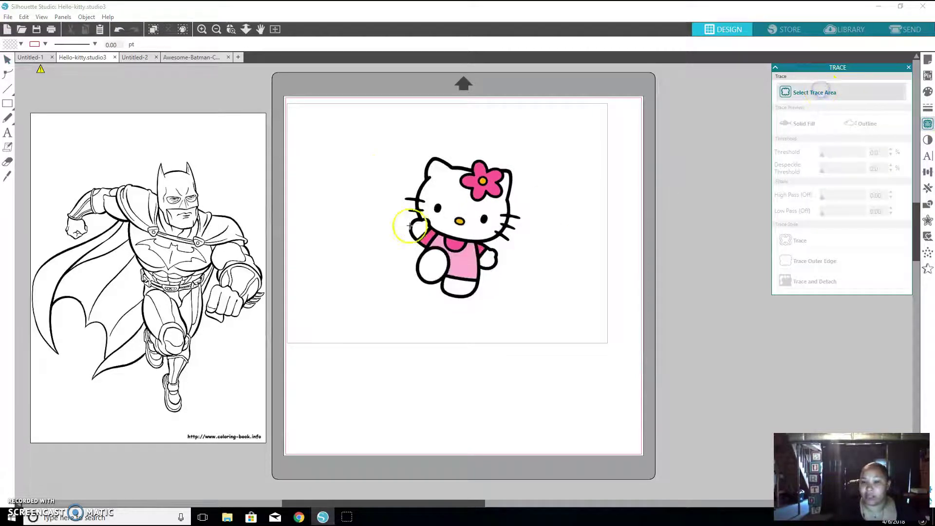
left_click_drag(380, 134, 394, 219)
mouse_move(401, 269)
left_mouse_down()
mouse_move(438, 326)
mouse_move(535, 326)
left_mouse_up()
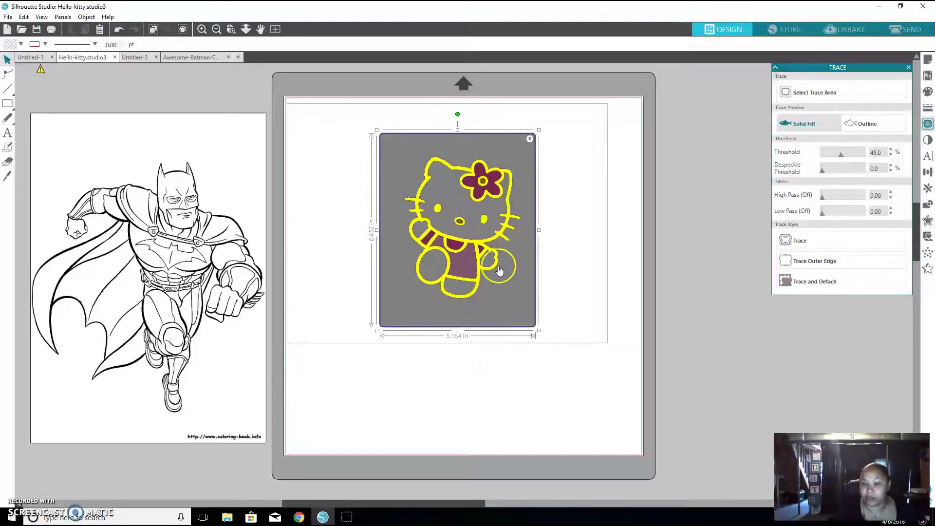
- Try a high pass filter of 25 and reset it to 0, and set the trace threshold to 47% after trying up to 100%
left_click(822, 200)
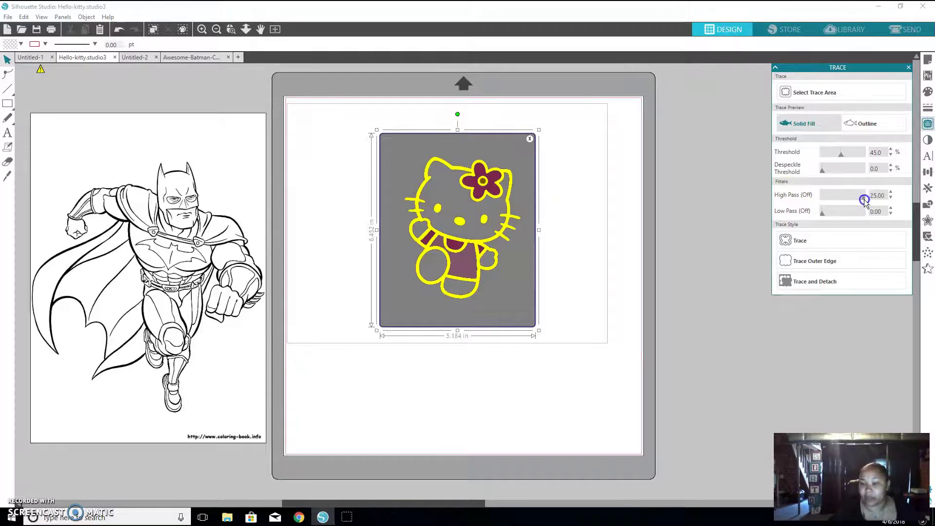
left_click(809, 199)
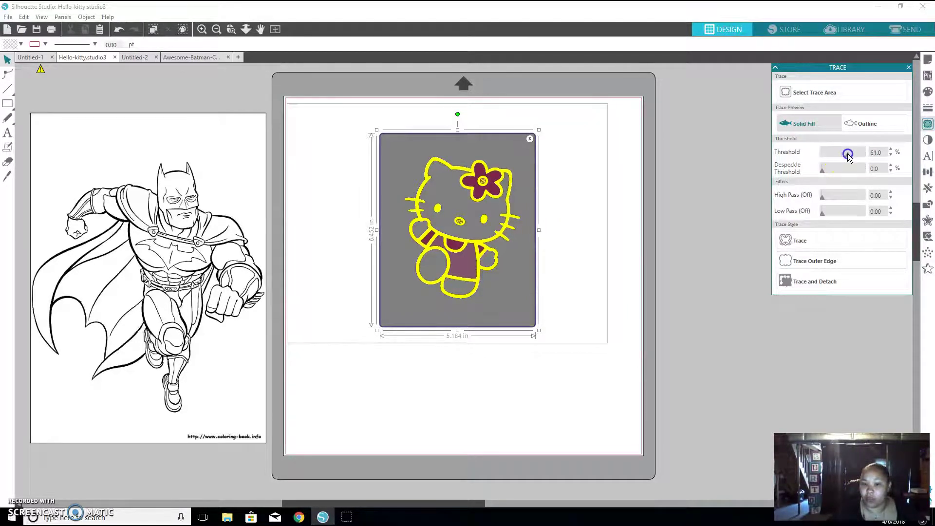
left_click_drag(852, 155, 865, 155)
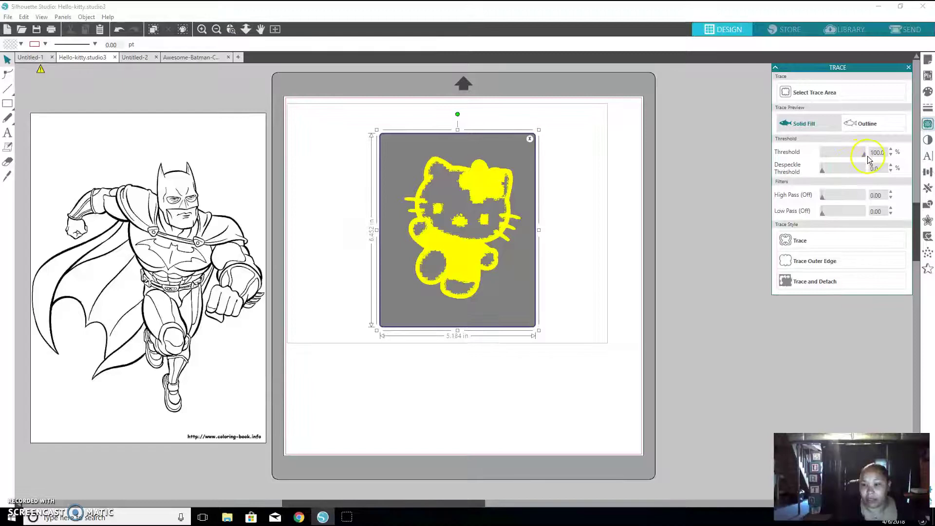
left_click_drag(863, 154, 860, 156)
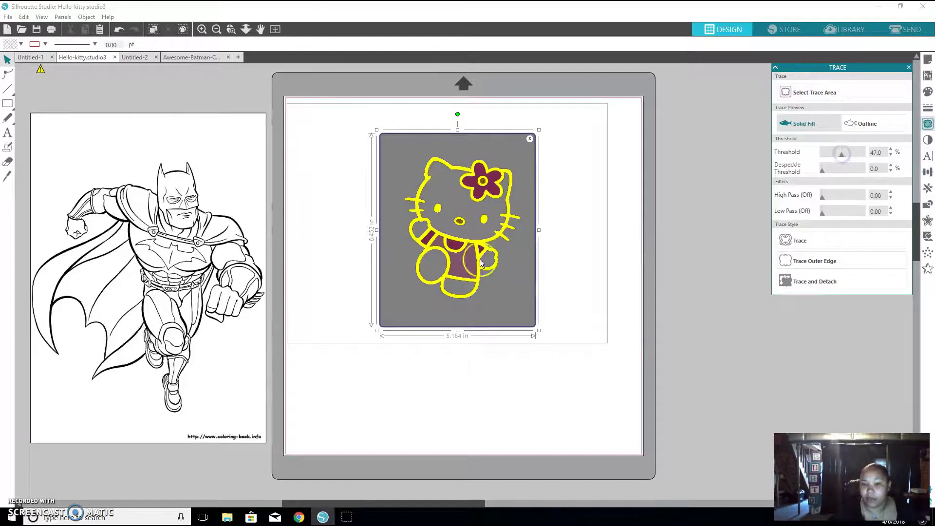
left_click(484, 196)
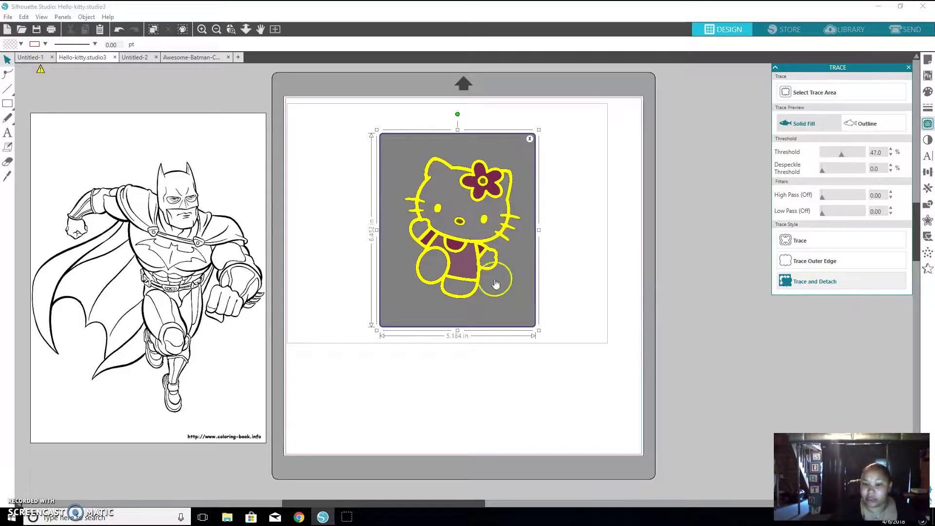
- Trace and detach Hello Kitty, and move the detached image to the empty area at the mat's lower right
left_click(845, 286)
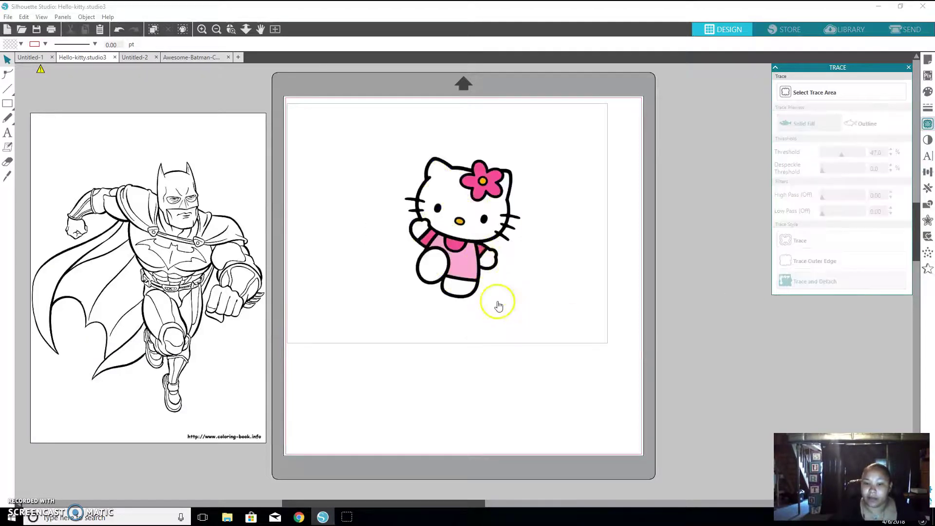
mouse_move(466, 213)
left_mouse_down()
mouse_move(516, 272)
mouse_move(630, 355)
mouse_move(724, 373)
mouse_move(834, 372)
left_mouse_up()
left_click(624, 319)
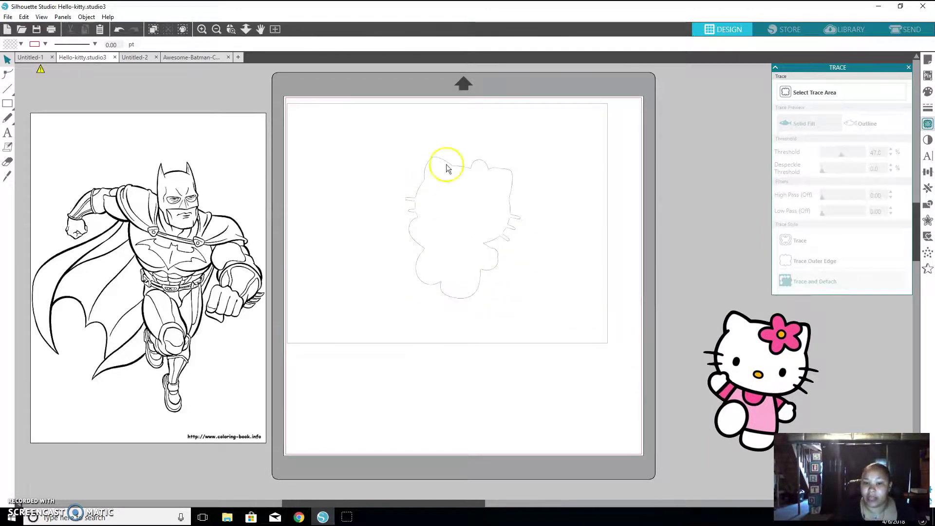
- Delete the leftover outline on the mat and bring the detached Hello Kitty back onto the mat
mouse_move(370, 120)
left_mouse_down()
mouse_move(382, 253)
mouse_move(423, 328)
mouse_move(534, 330)
left_mouse_up()
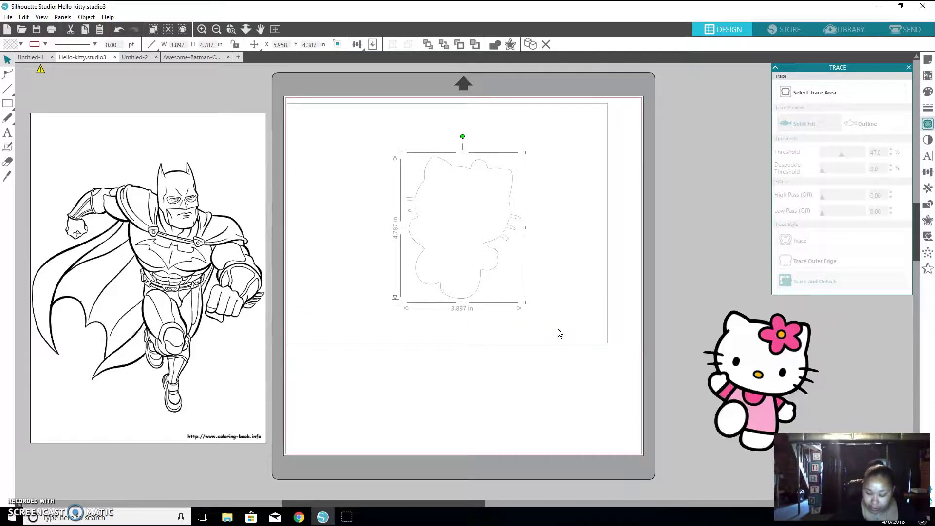
key("Delete")
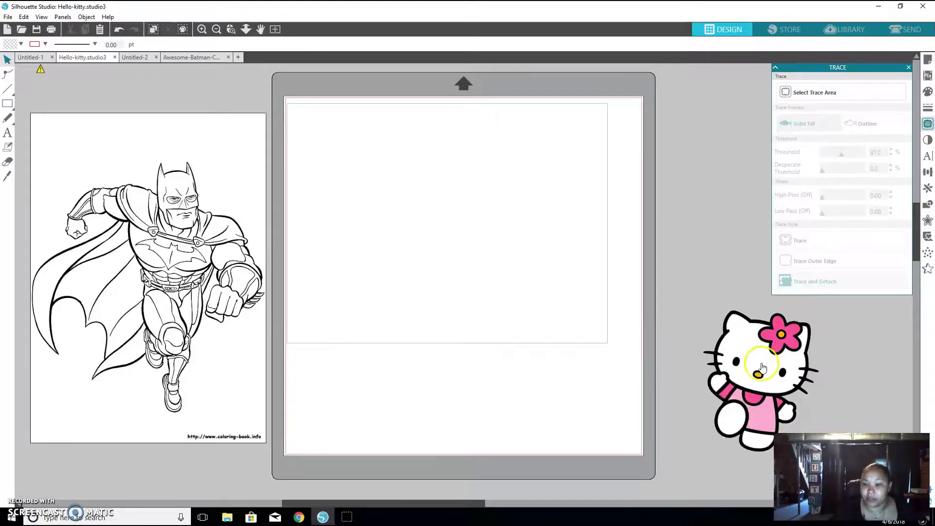
left_click_drag(664, 358, 469, 230)
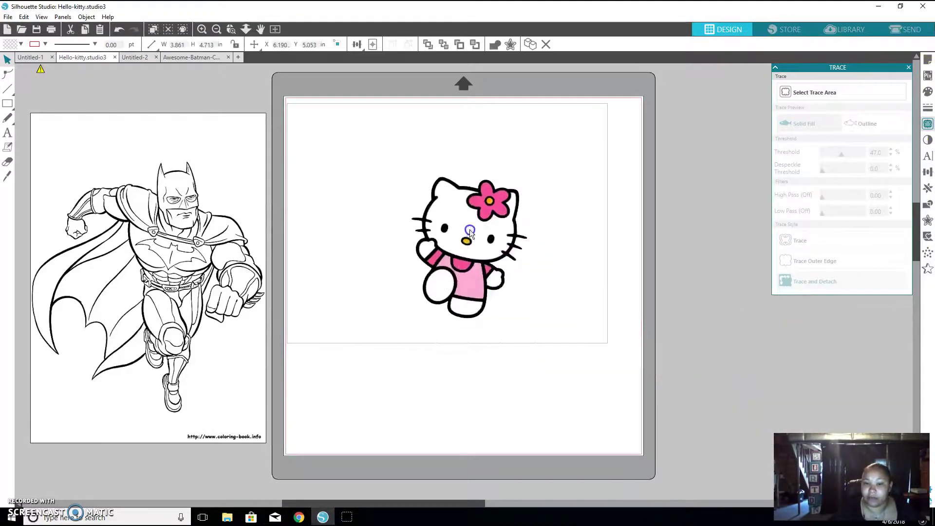
- Check the detached Hello Kitty's cut lines in the send setup, and move the image off the mat to its right side in the design view
left_click(911, 30)
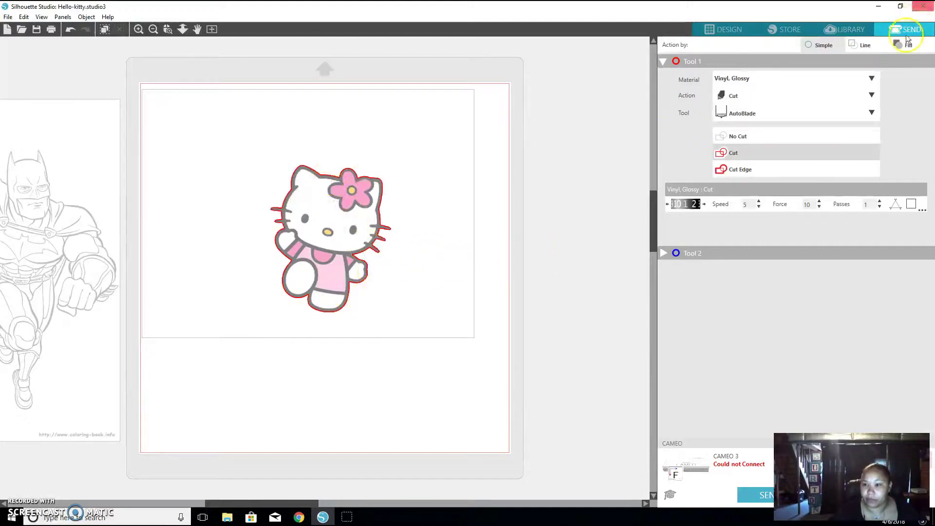
left_click(728, 30)
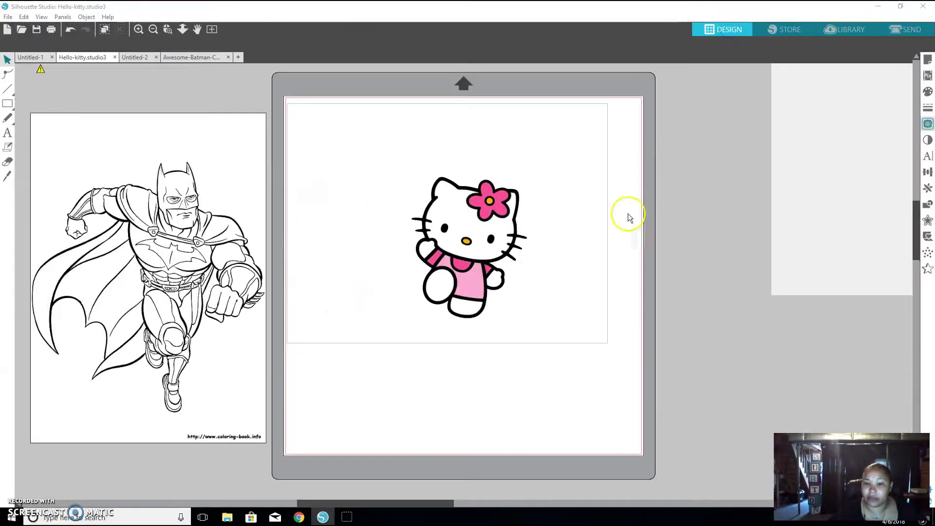
left_click(482, 246)
mouse_move(468, 246)
left_mouse_down()
mouse_move(558, 290)
mouse_move(701, 304)
mouse_move(733, 263)
mouse_move(710, 245)
left_mouse_up()
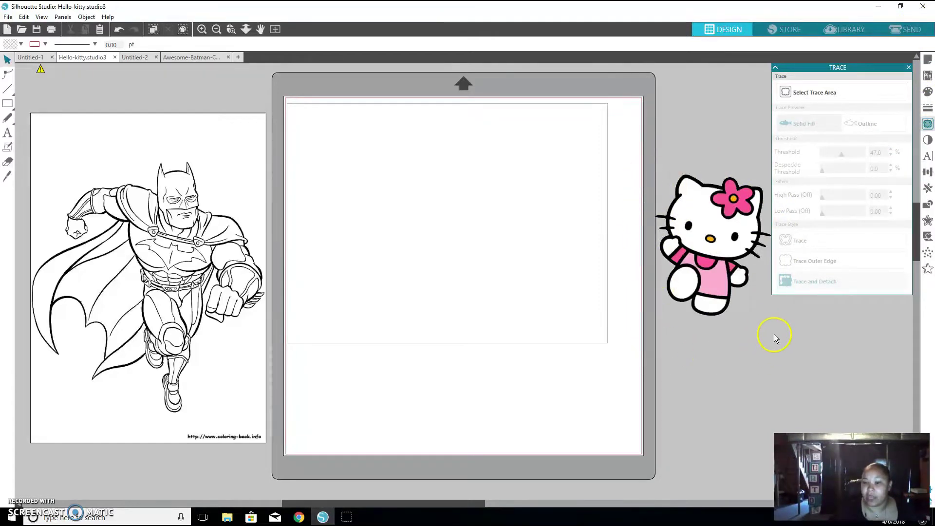
left_click(707, 259)
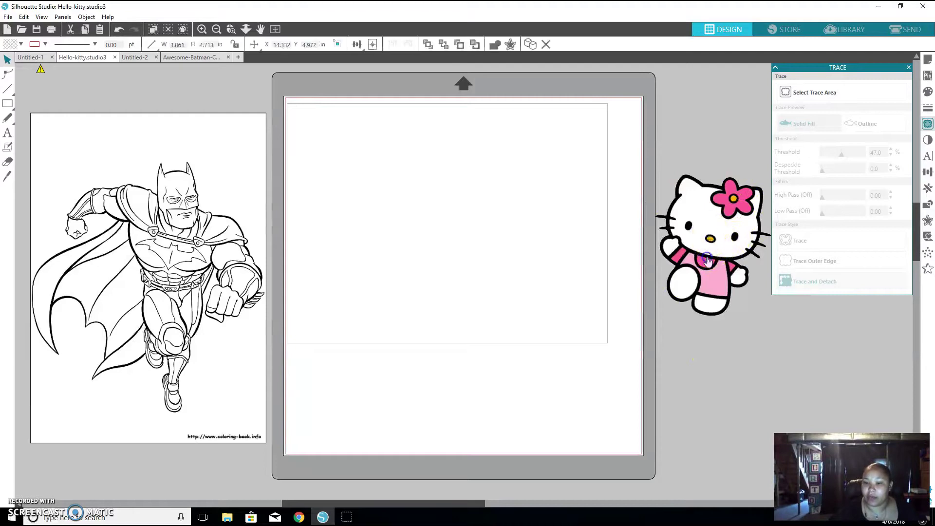